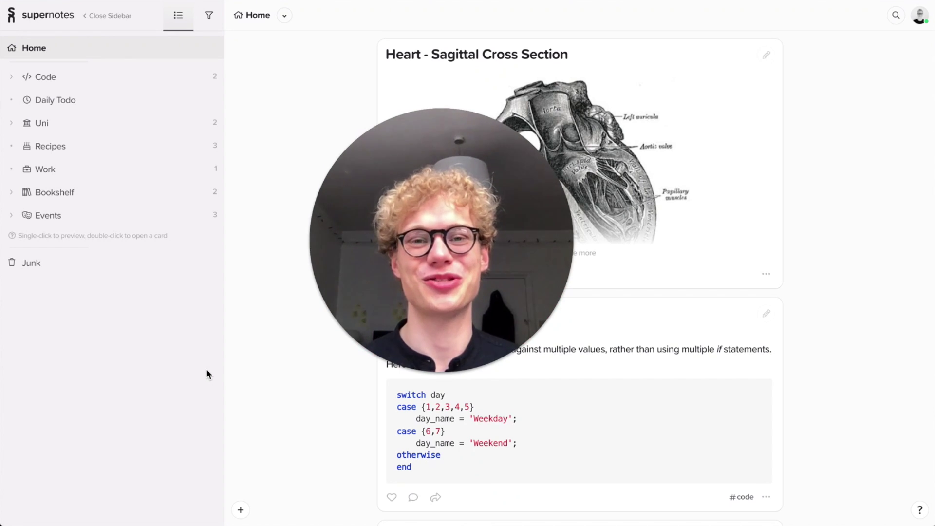
Step: Filter the feed to cards tagged code, then remove the code filter
{"action": "mouse_move", "coordinate": [454, 323]}
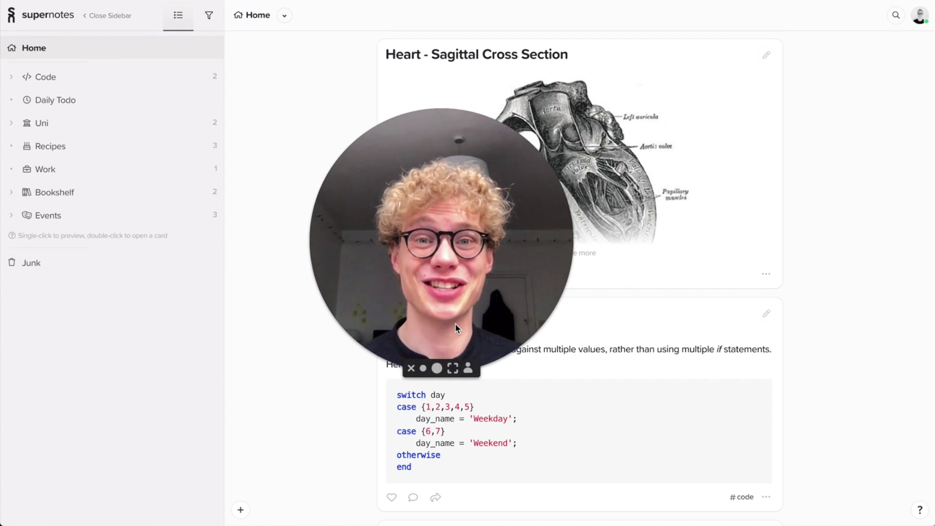
{"action": "left_click", "coordinate": [428, 372]}
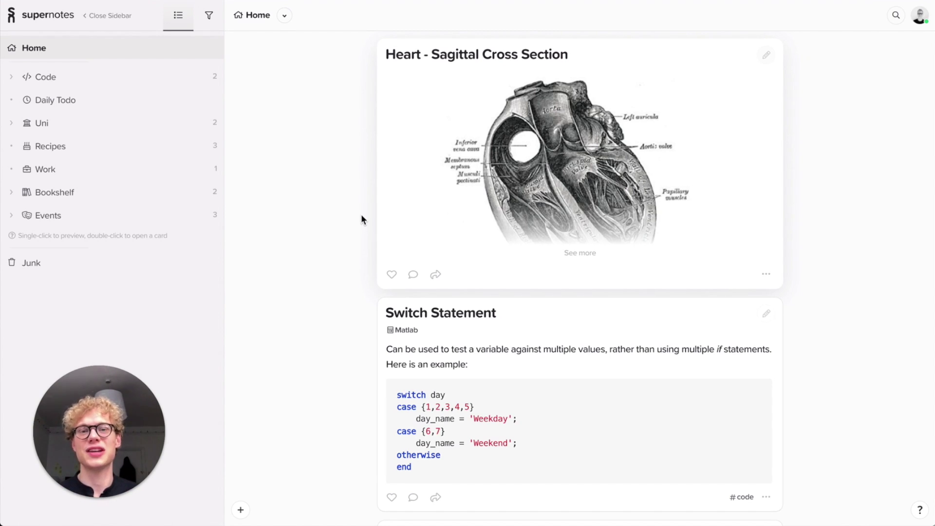
{"action": "scroll", "coordinate": [361, 214], "scroll_direction": "down", "scroll_amount": 3}
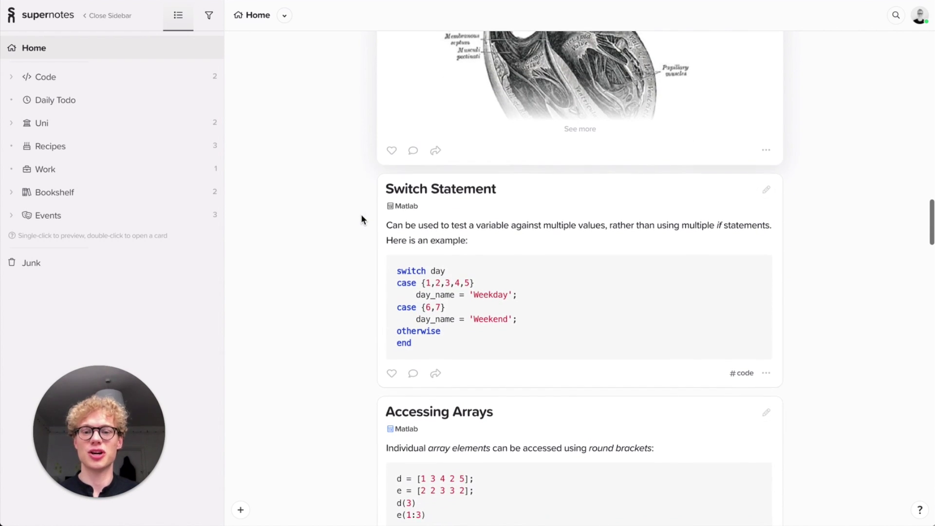
{"action": "left_click", "coordinate": [481, 282]}
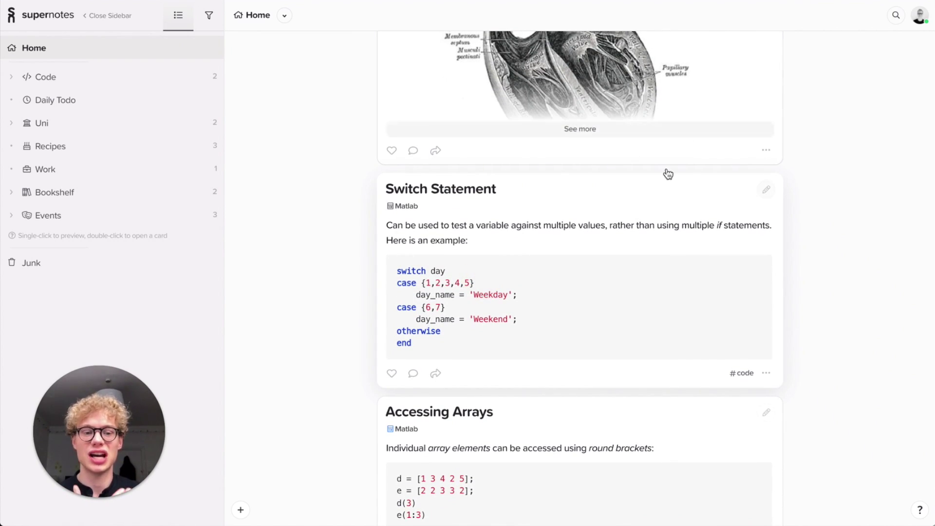
{"action": "left_click", "coordinate": [743, 374]}
{"action": "scroll", "coordinate": [789, 378], "scroll_direction": "down", "scroll_amount": 4}
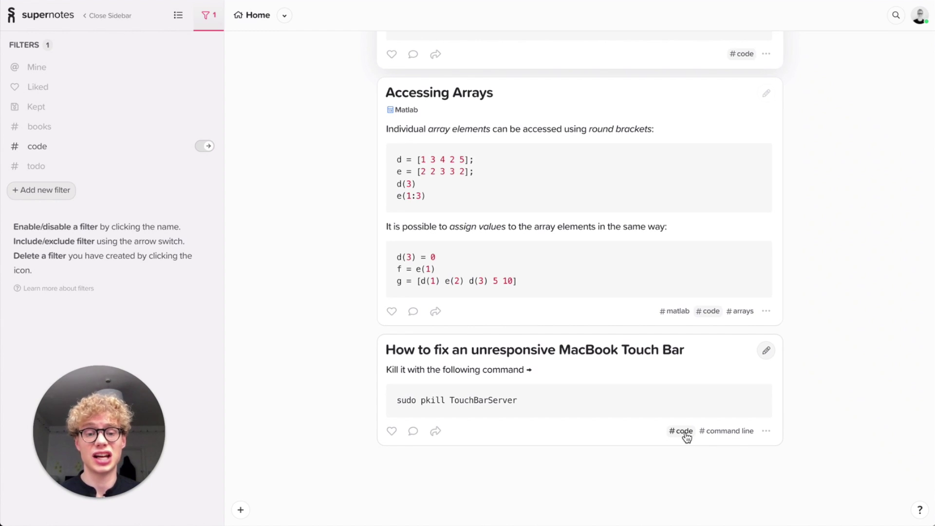
{"action": "left_click", "coordinate": [684, 432]}
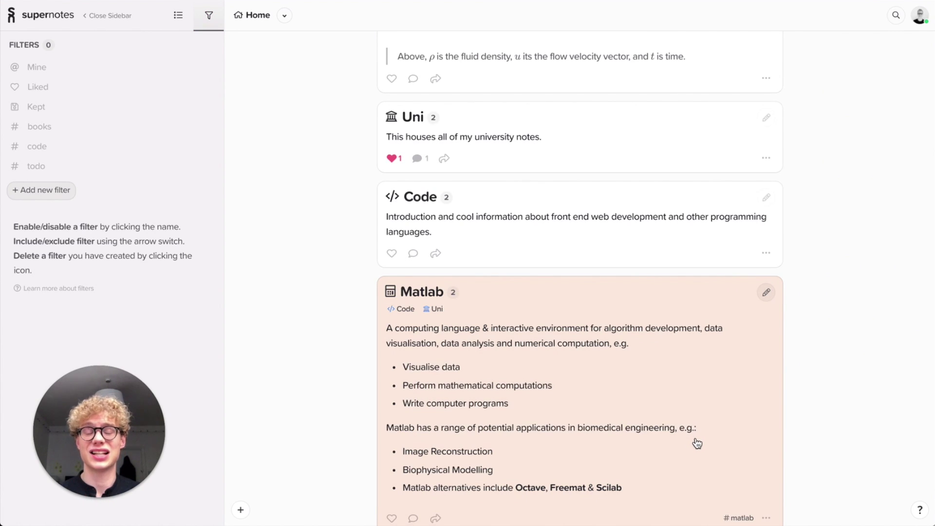
Step: Scroll through the feed and show the card tree in the sidebar again
{"action": "scroll", "coordinate": [697, 443], "scroll_direction": "up", "scroll_amount": 4}
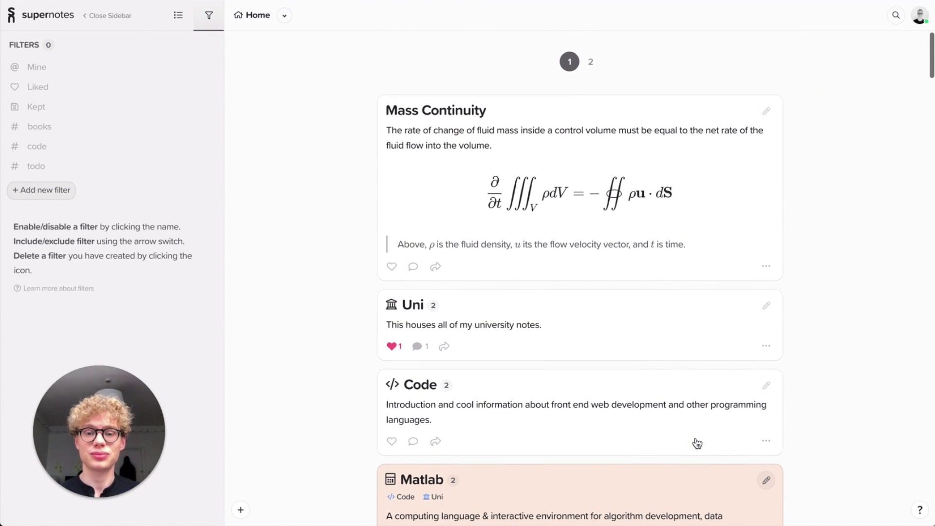
{"action": "scroll", "coordinate": [697, 443], "scroll_direction": "down", "scroll_amount": 1}
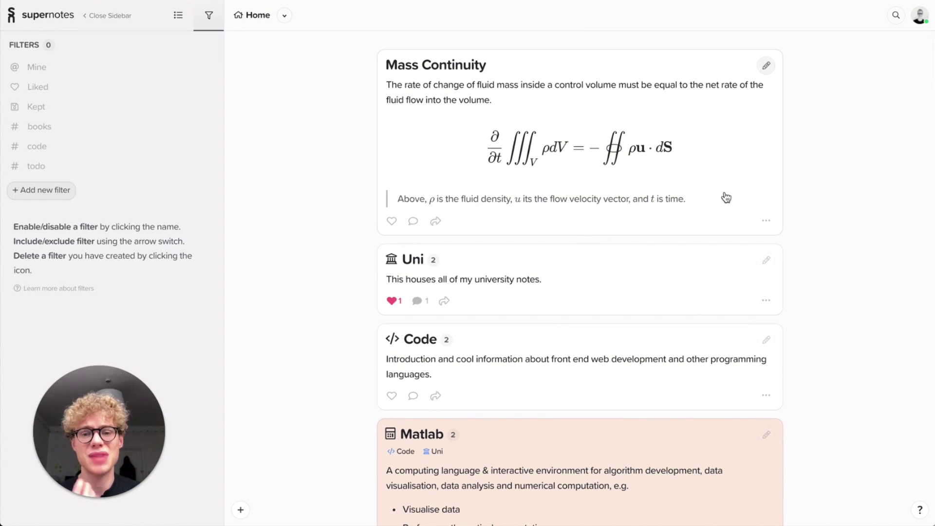
{"action": "scroll", "coordinate": [686, 277], "scroll_direction": "down", "scroll_amount": 4}
{"action": "scroll", "coordinate": [680, 409], "scroll_direction": "down", "scroll_amount": 1}
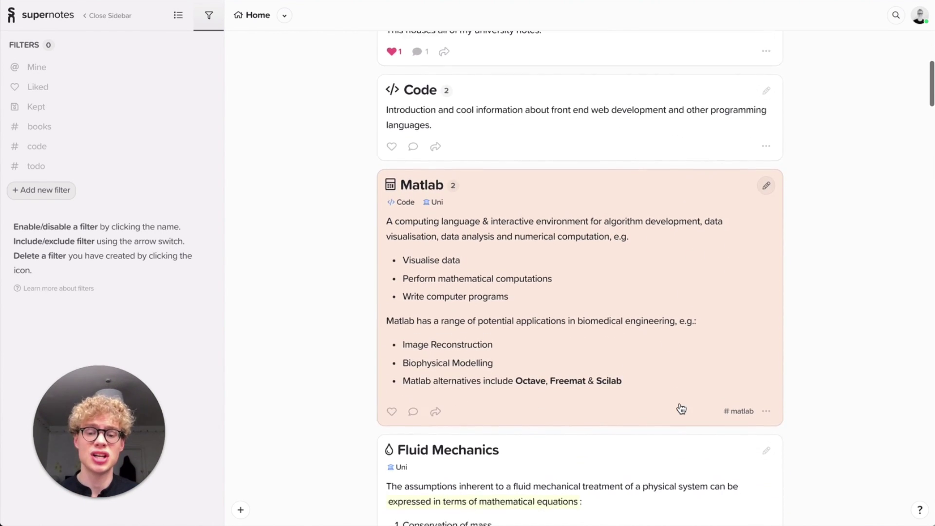
{"action": "scroll", "coordinate": [681, 408], "scroll_direction": "down", "scroll_amount": 5}
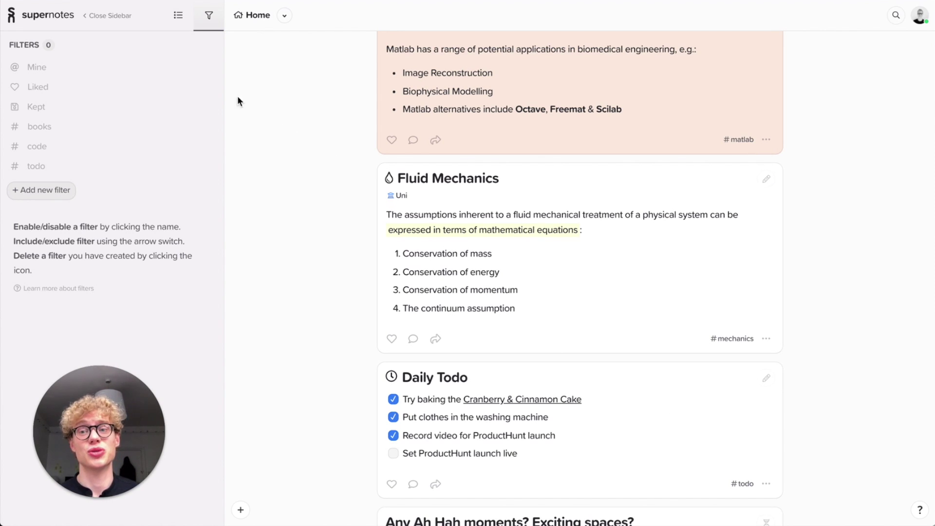
{"action": "left_click", "coordinate": [178, 19]}
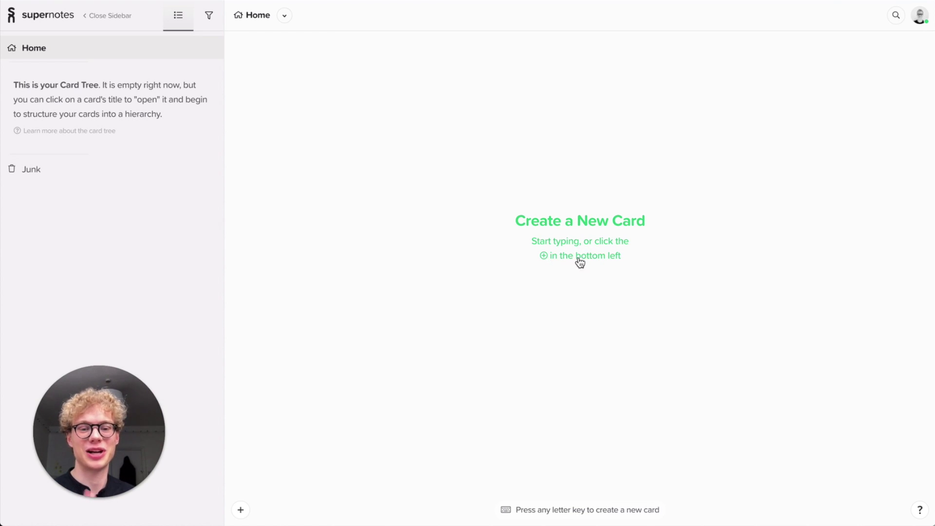
Step: Create a blank card titled 'Shopping List' and hide the sidebar
{"action": "left_click", "coordinate": [240, 510]}
{"action": "left_click", "coordinate": [276, 509]}
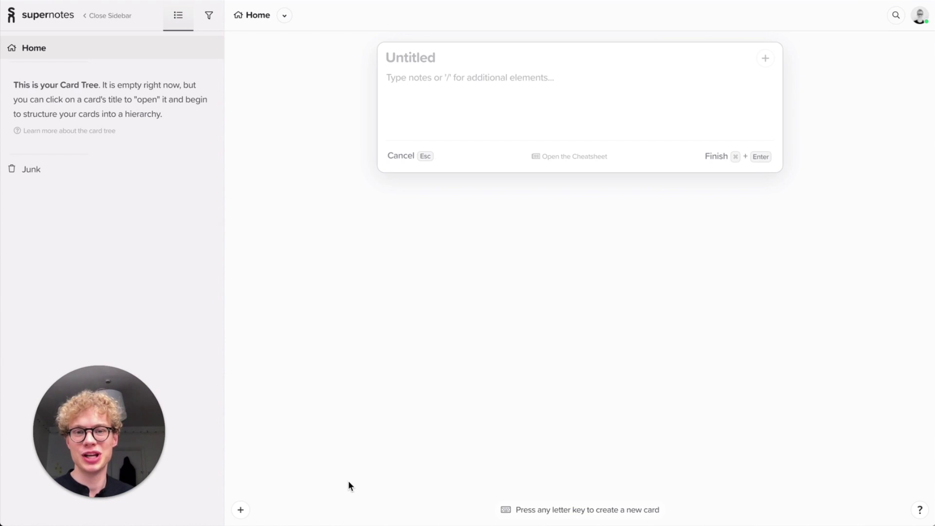
{"action": "type", "text": "Sh"}
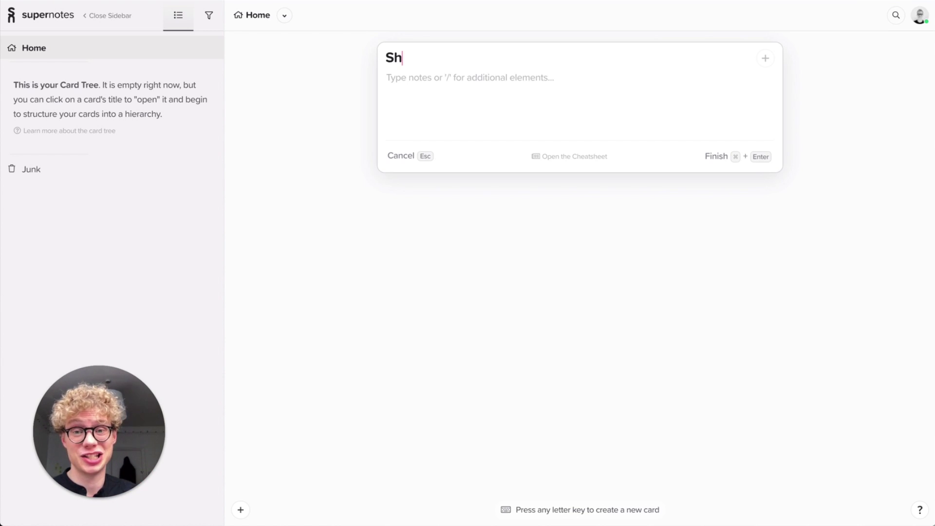
{"action": "type", "text": "opping Lis"}
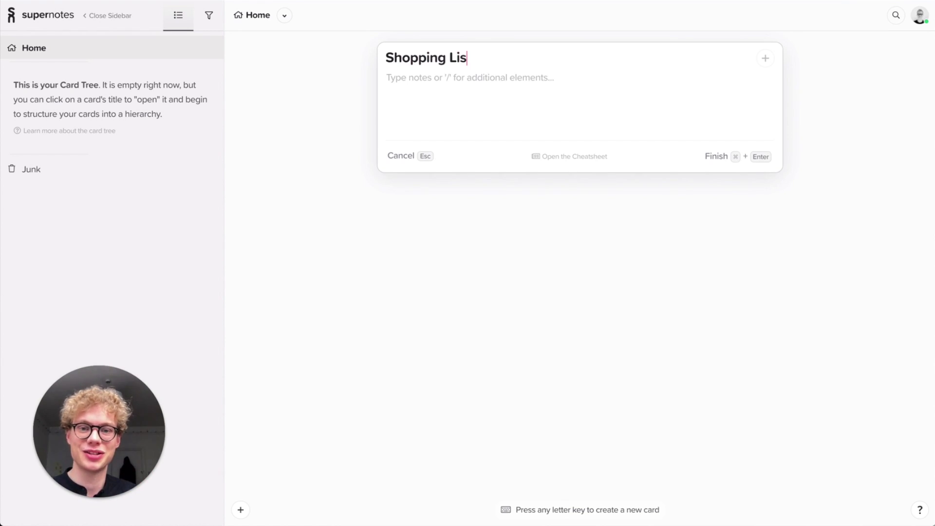
{"action": "type", "text": "t"}
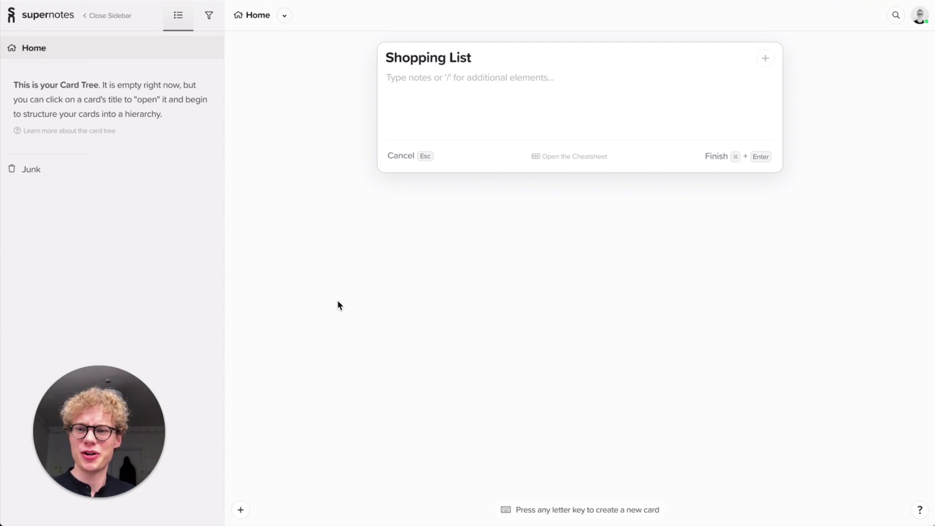
{"action": "left_click", "coordinate": [104, 16]}
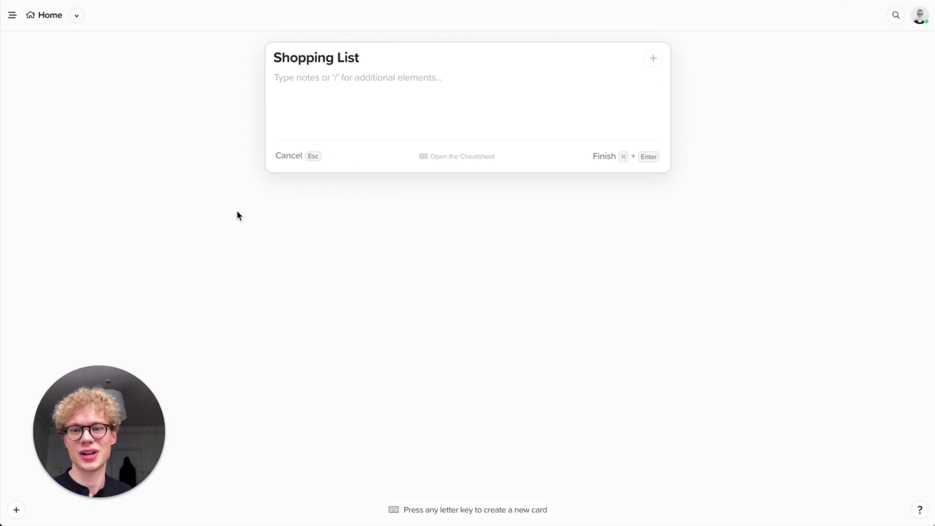
{"action": "left_click", "coordinate": [375, 57]}
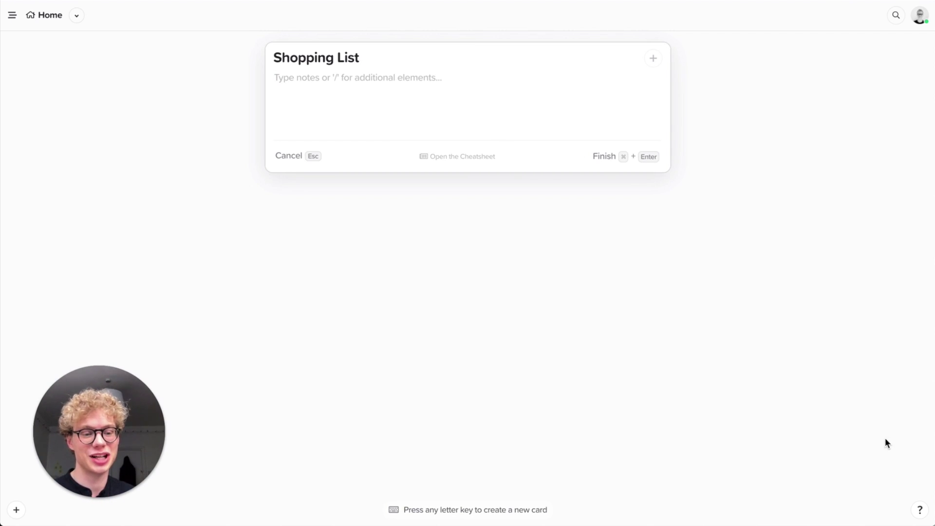
Step: Show the help Cheatsheet scrolled to its markdown SYNTAX section with the checklist form
{"action": "left_click", "coordinate": [919, 511]}
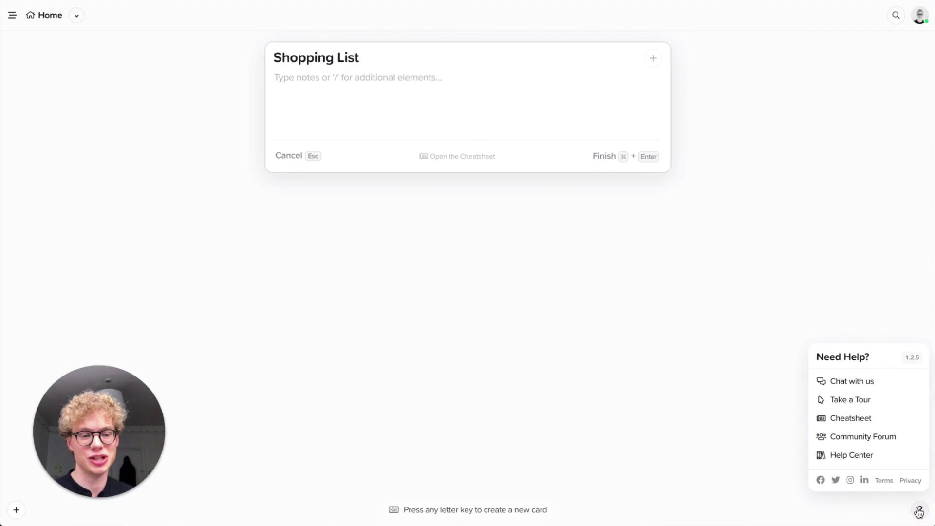
{"action": "left_click", "coordinate": [850, 423]}
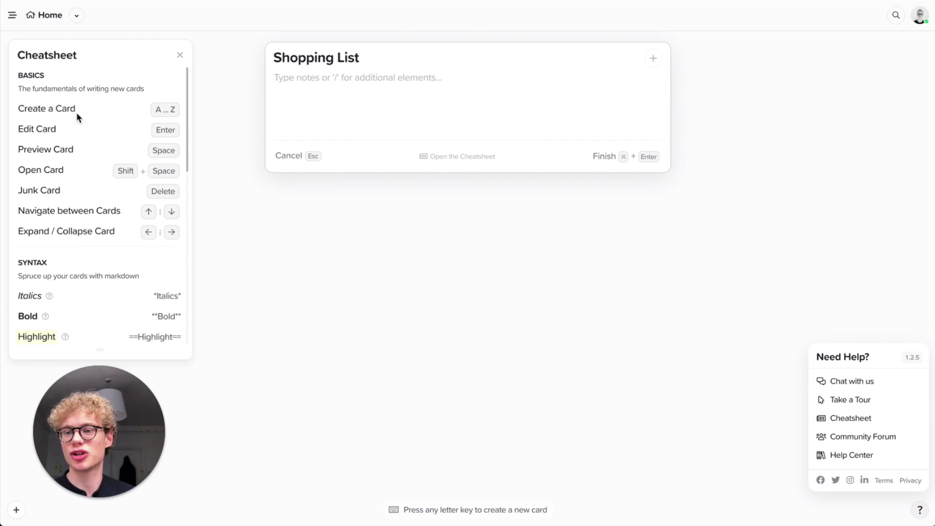
{"action": "scroll", "coordinate": [134, 241], "scroll_direction": "down", "scroll_amount": 4}
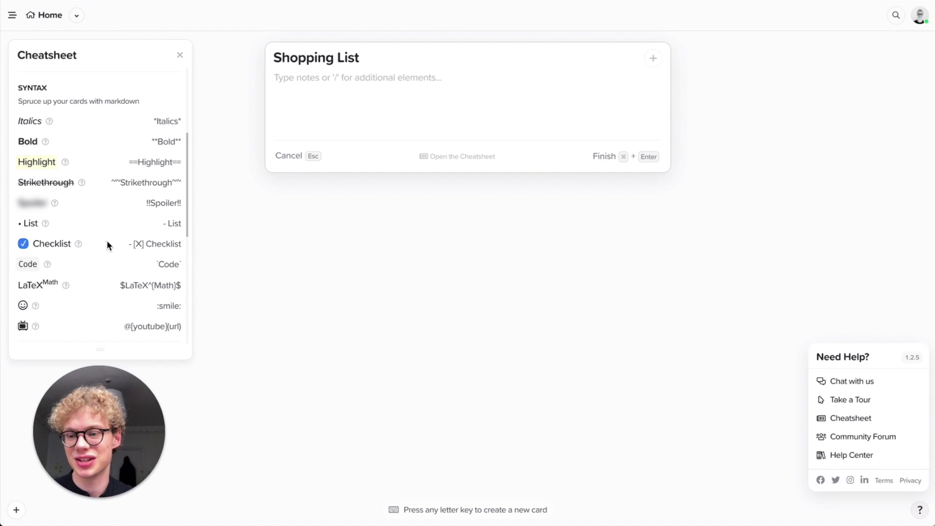
Step: Write the checklist '- [ ] Milk', '- [ ] Cheese', '- [ ] Apples' in the card notes
{"action": "left_click", "coordinate": [292, 107]}
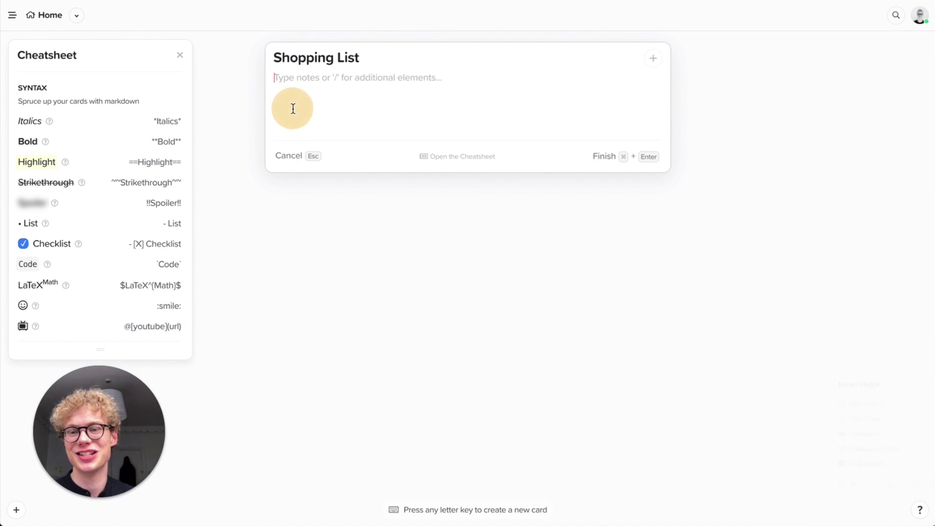
{"action": "type", "text": "-"}
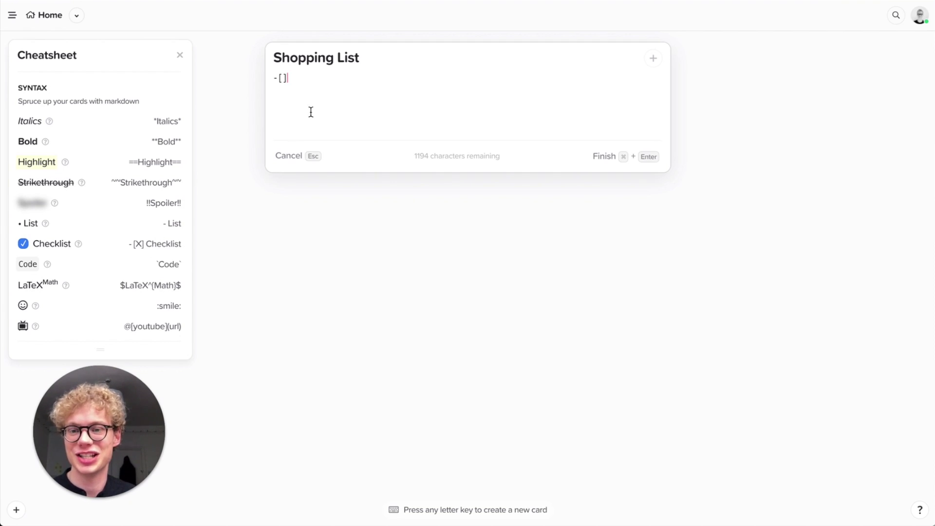
{"action": "type", "text": "[ ] M"}
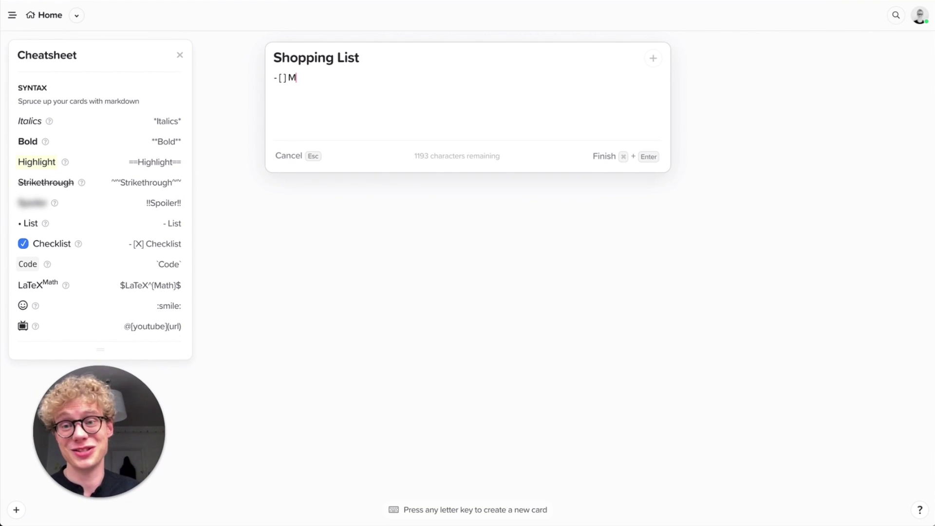
{"action": "type", "text": "ilk - [ ] "}
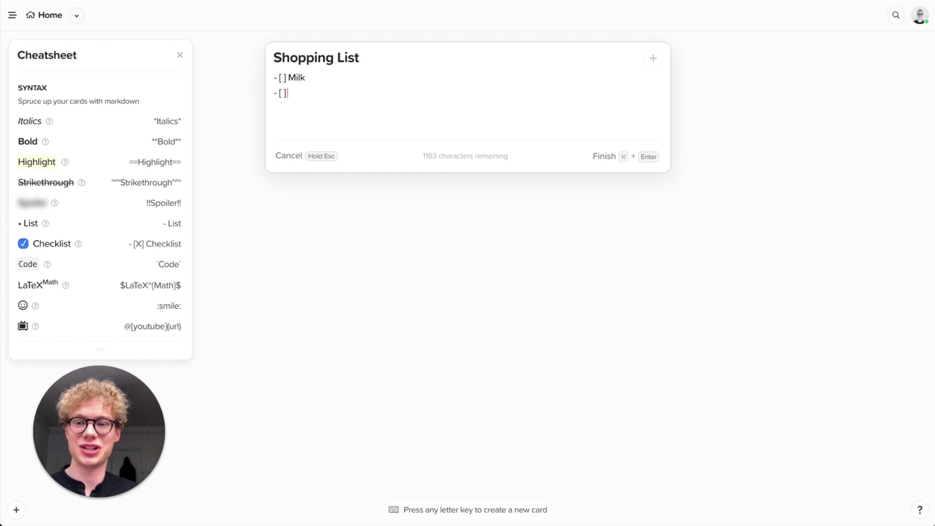
{"action": "type", "text": "Cheese - [ ] "}
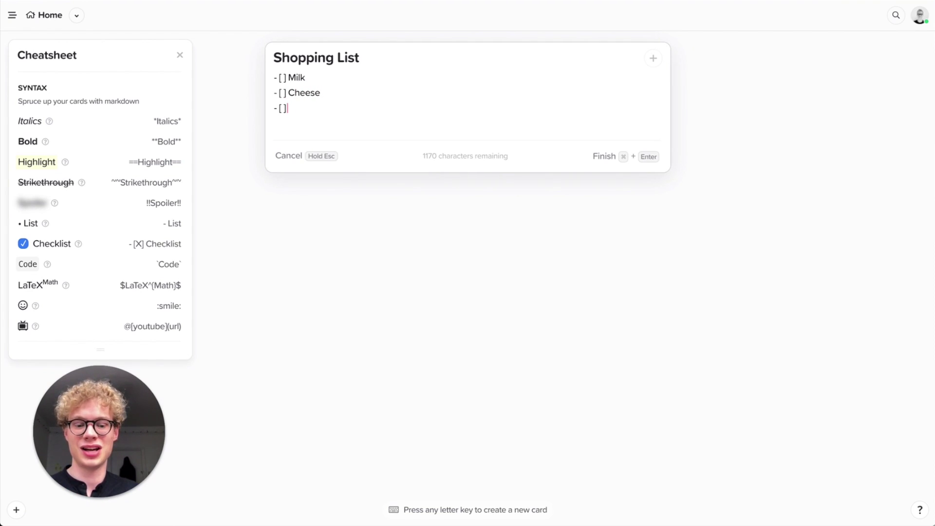
{"action": "type", "text": "Apples"}
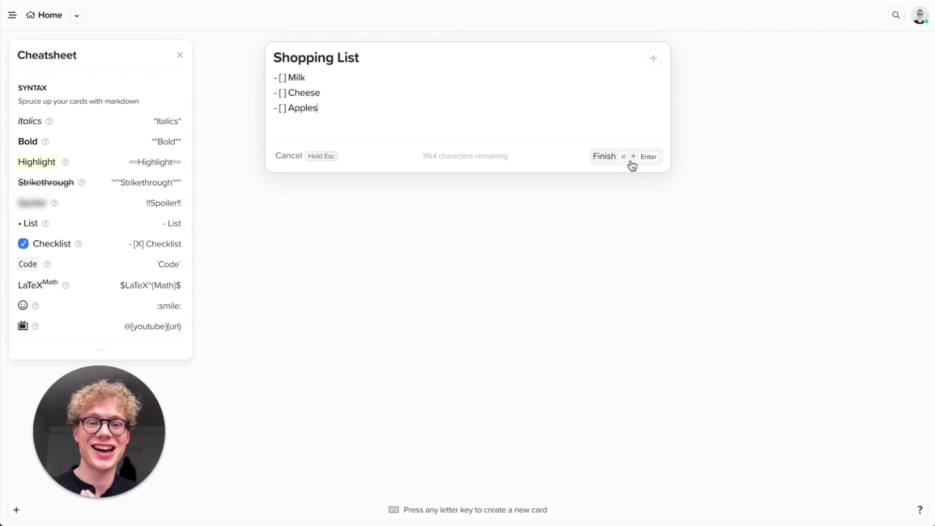
Step: Save the Shopping List card and tick off Milk and Cheese
{"action": "left_click", "coordinate": [631, 166]}
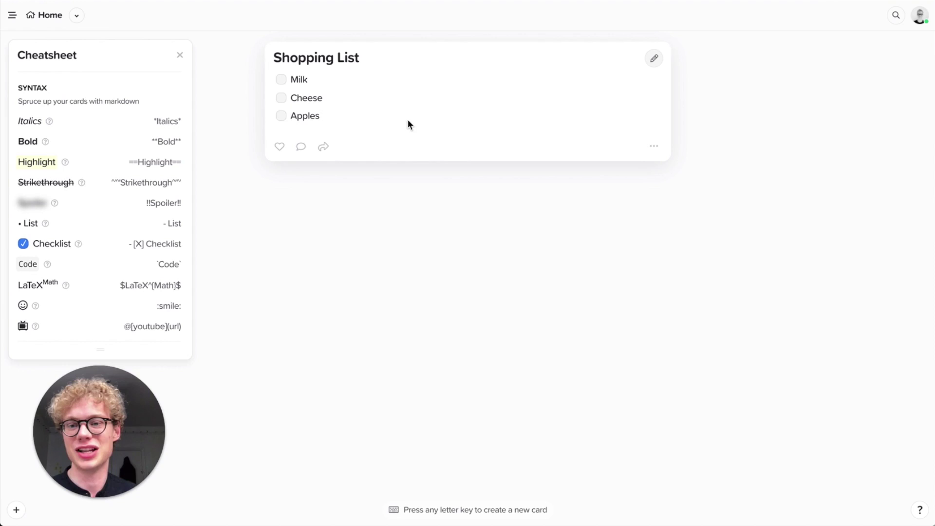
{"action": "left_click", "coordinate": [281, 81]}
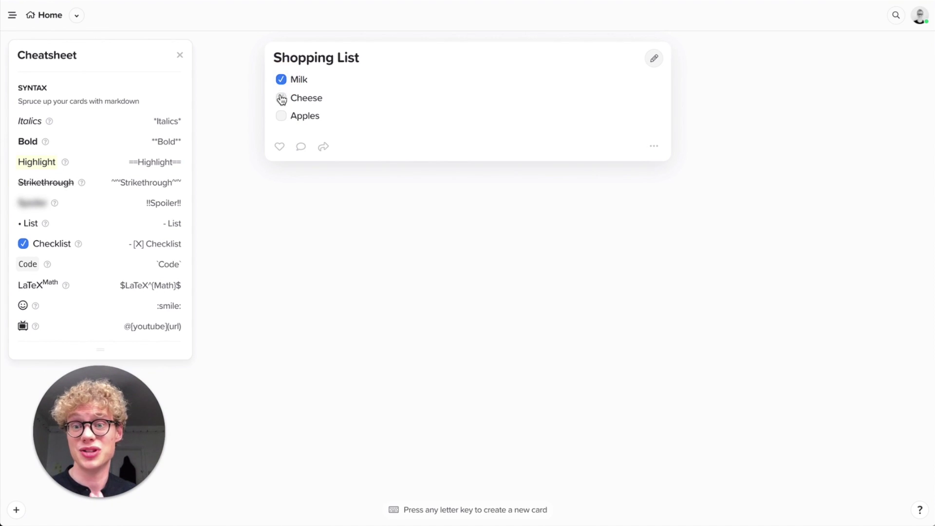
{"action": "left_click", "coordinate": [282, 99]}
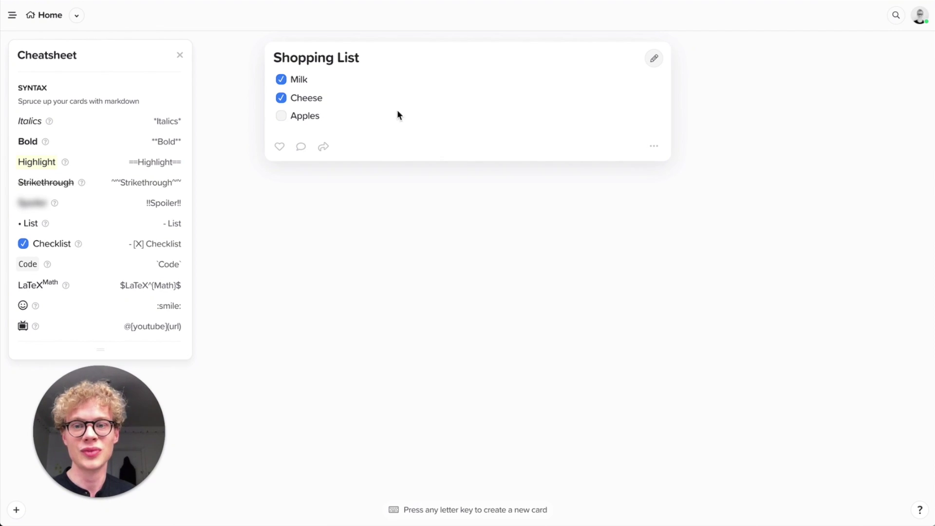
Step: Re-edit and finish the Shopping List card, then close the markdown cheatsheet
{"action": "left_click", "coordinate": [655, 62]}
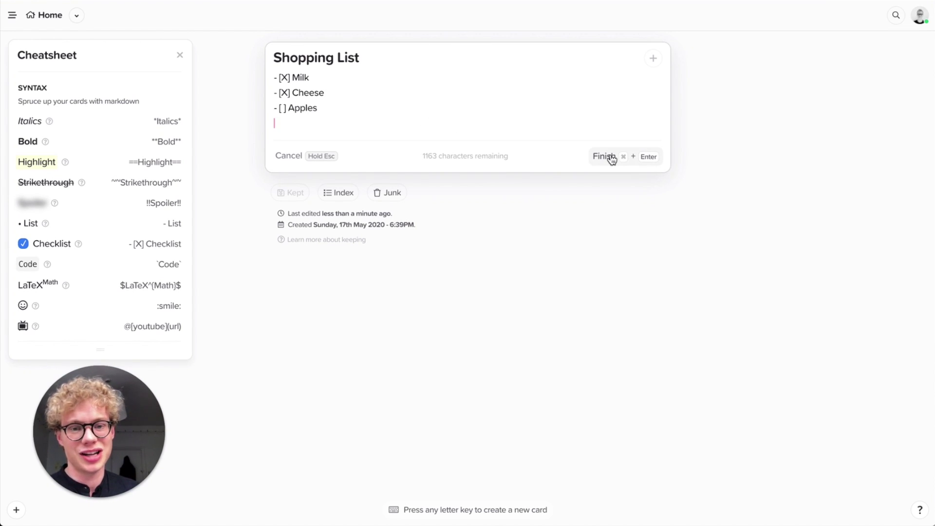
{"action": "left_click", "coordinate": [624, 161]}
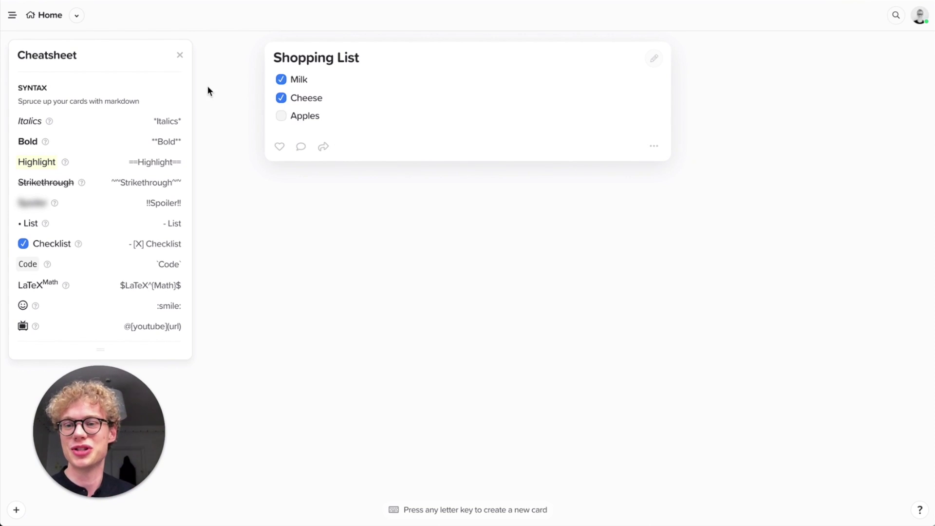
{"action": "left_click", "coordinate": [181, 56]}
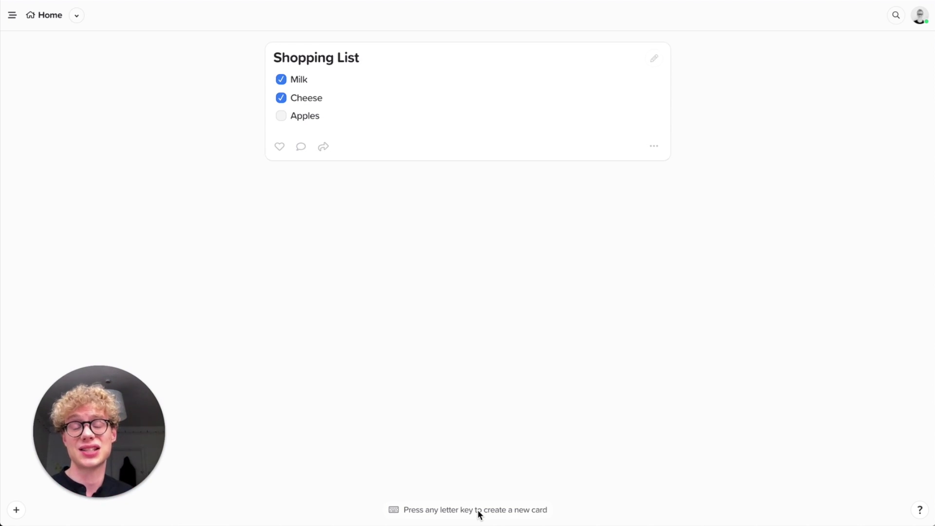
{"action": "type", "text": "Star"}
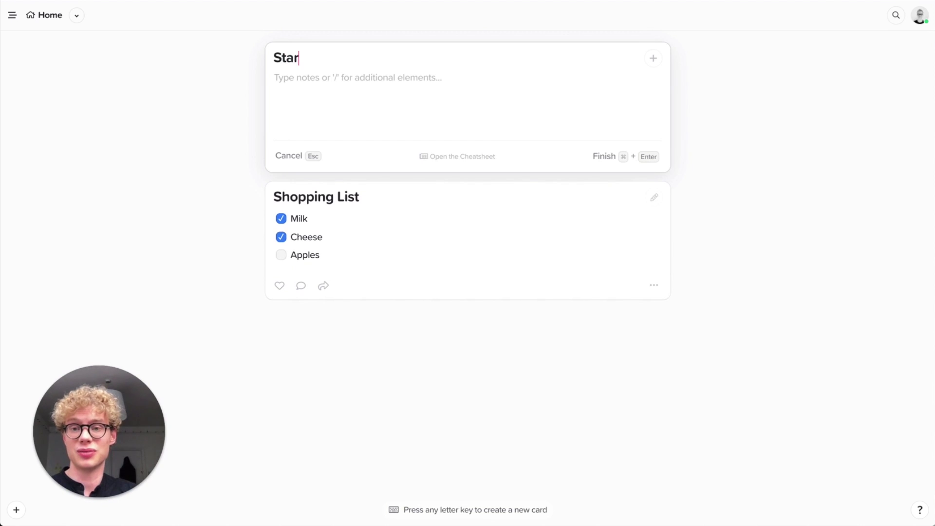
{"action": "type", "text": "t Tpying"}
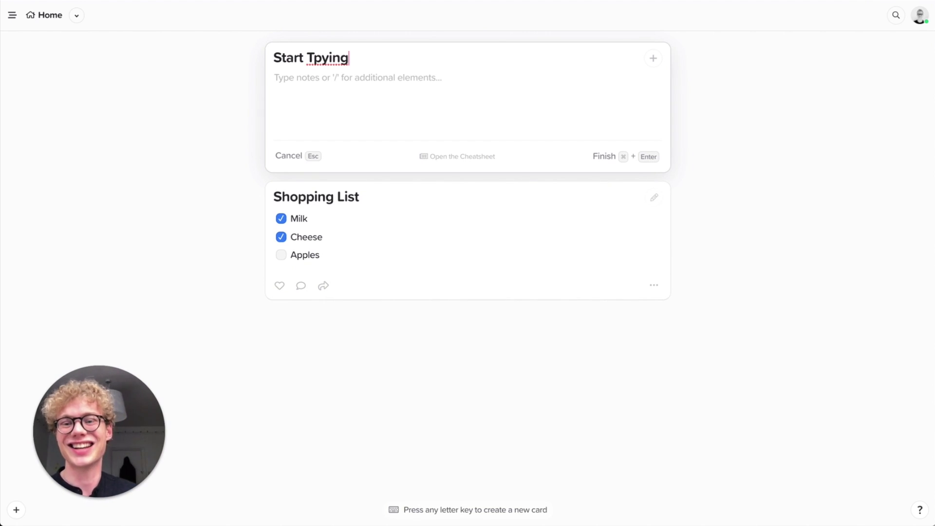
{"action": "key", "text": "Escape"}
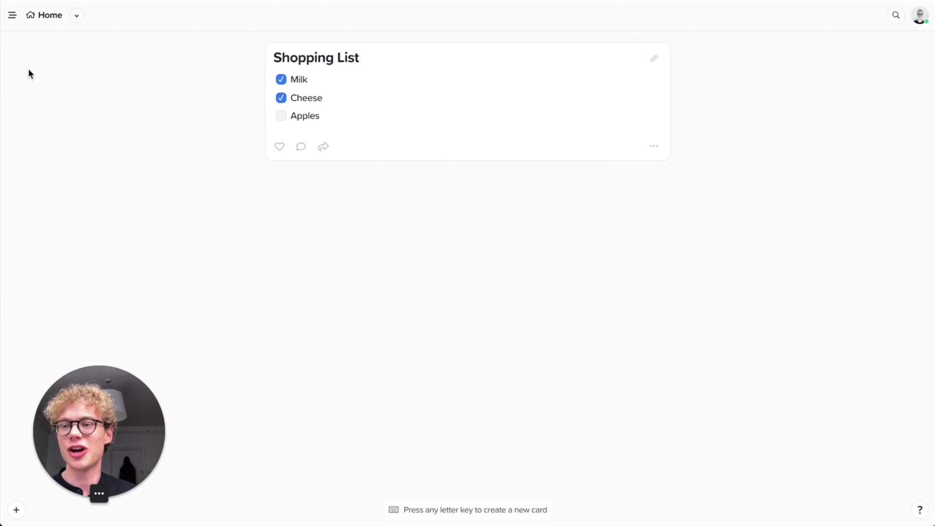
Step: Show the sidebar with Home, the Code, Uni and Recipes folders, and Junk
{"action": "left_click", "coordinate": [12, 15]}
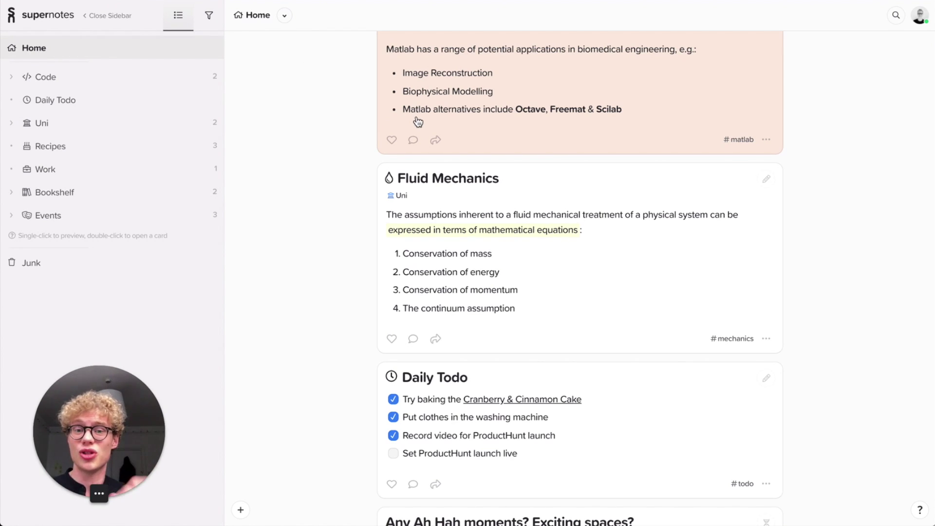
Step: Sort Home cards alphabetically in ascending order so Accessing Arrays leads, then open search
{"action": "left_click", "coordinate": [284, 16]}
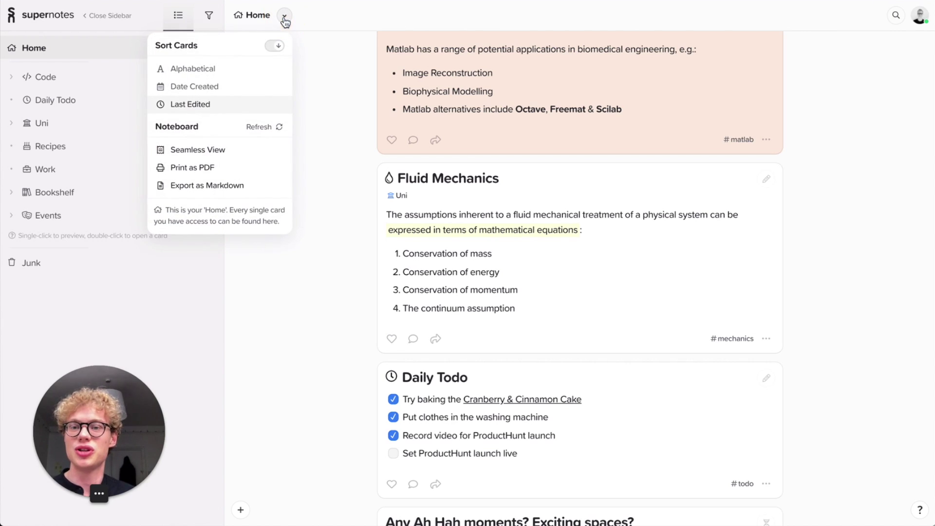
{"action": "left_click", "coordinate": [236, 69]}
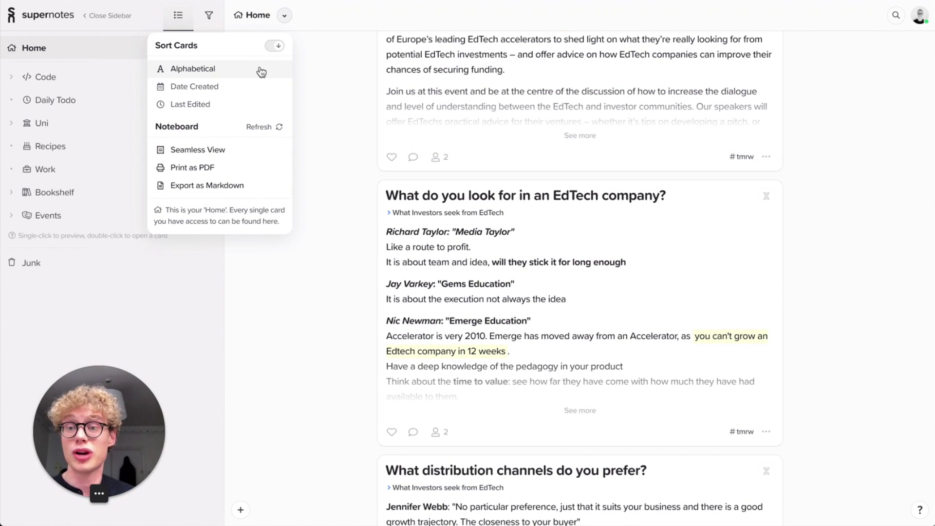
{"action": "scroll", "coordinate": [388, 154], "scroll_direction": "up", "scroll_amount": 10}
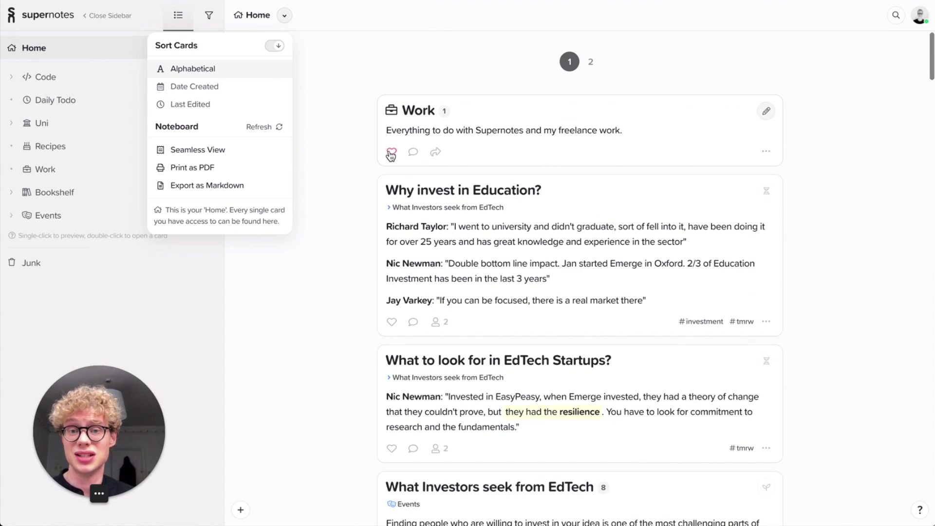
{"action": "left_click", "coordinate": [274, 45]}
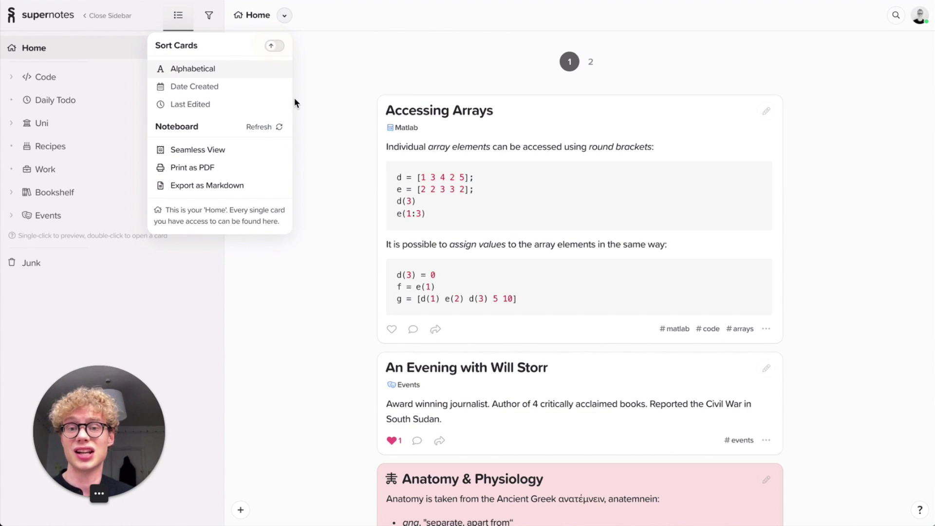
{"action": "scroll", "coordinate": [325, 172], "scroll_direction": "down", "scroll_amount": 7}
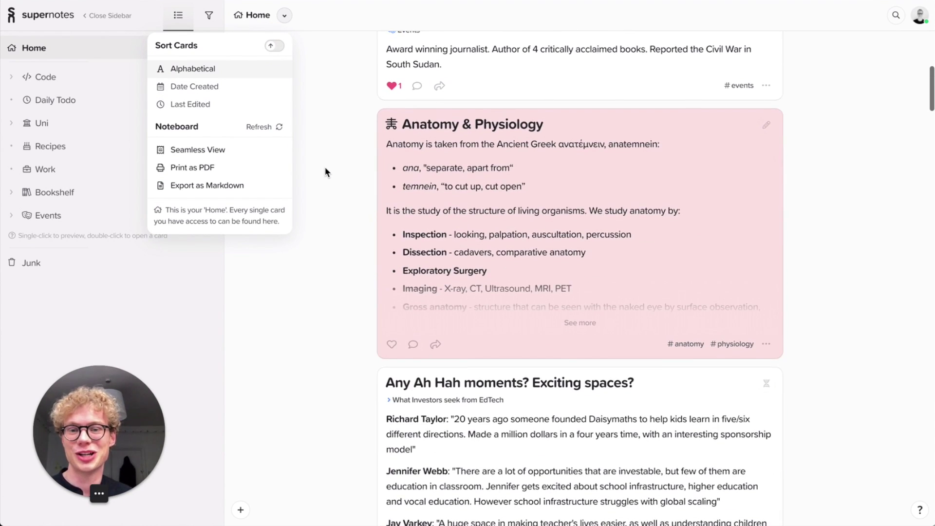
{"action": "scroll", "coordinate": [325, 173], "scroll_direction": "down", "scroll_amount": 1}
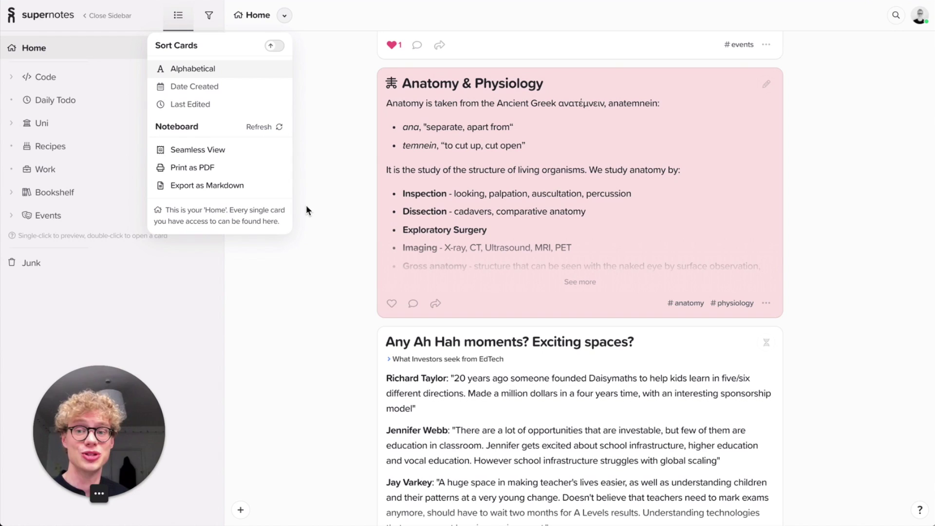
{"action": "left_click", "coordinate": [887, 20]}
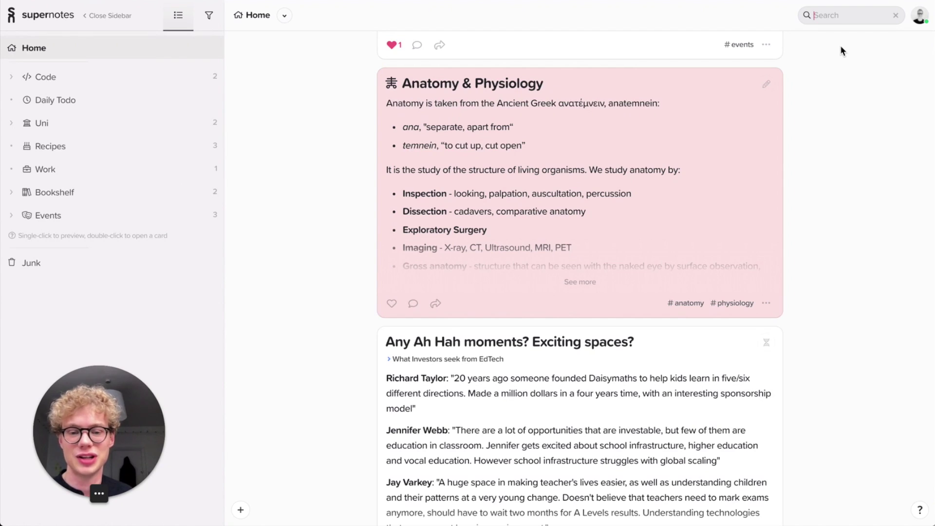
Step: Search for 'bookshelf', preview the Bookshelf card, then close the preview
{"action": "scroll", "coordinate": [764, 166], "scroll_direction": "down", "scroll_amount": 1}
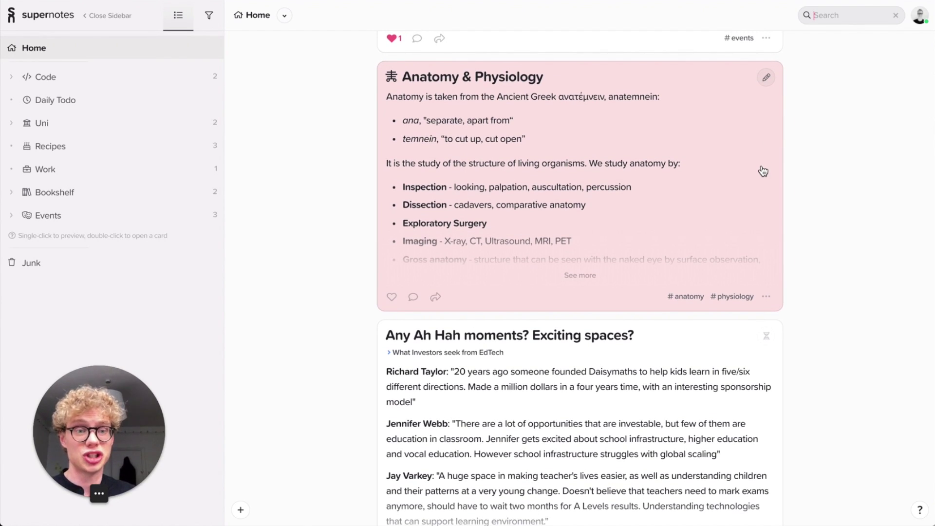
{"action": "type", "text": "bookshelf"}
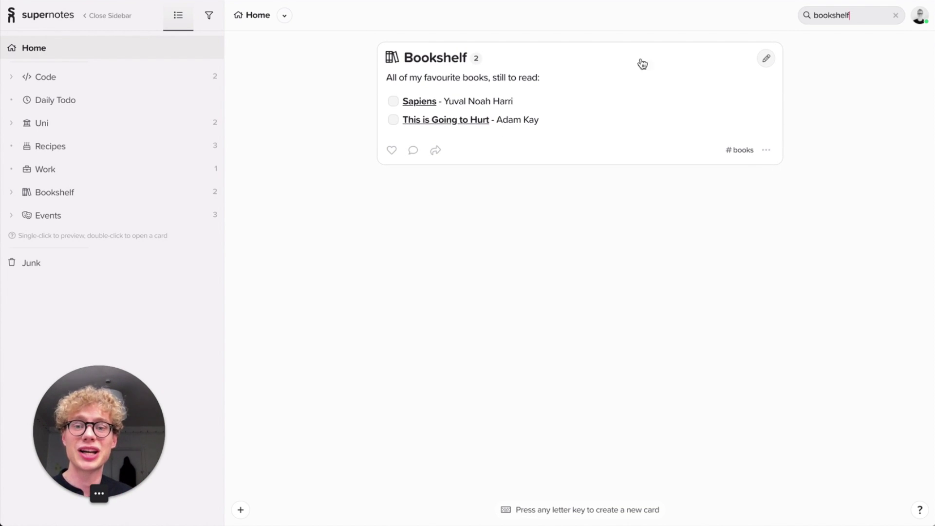
{"action": "left_click", "coordinate": [431, 60]}
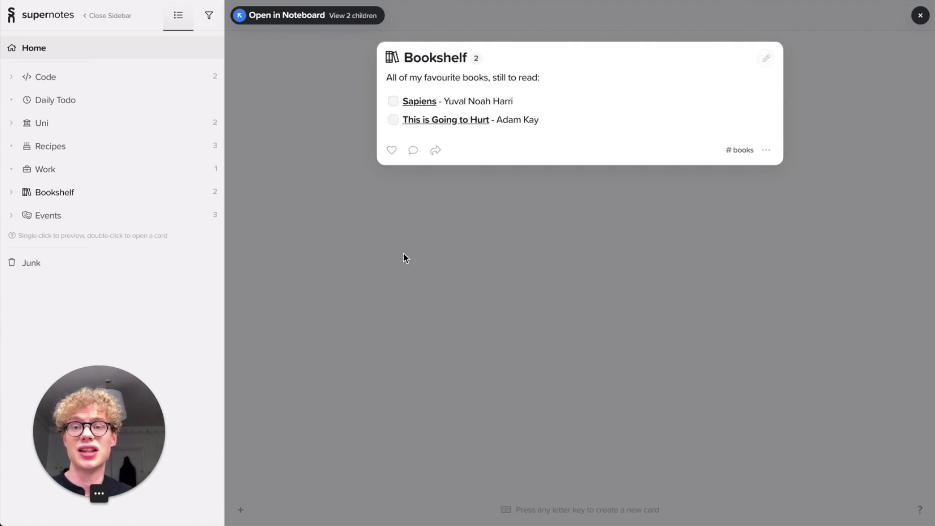
{"action": "left_click", "coordinate": [491, 274]}
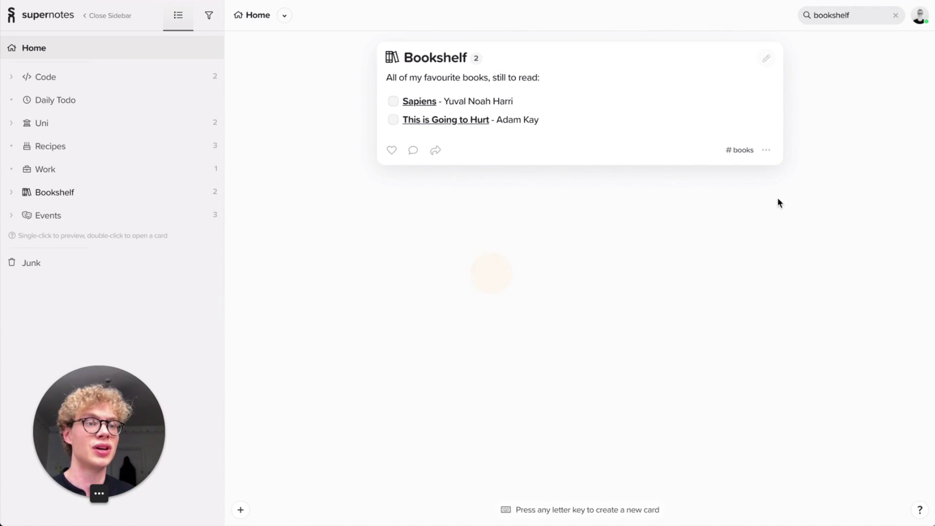
Step: Clear the bookshelf search, open the account menu, and set the theme to light
{"action": "left_click", "coordinate": [895, 16]}
{"action": "left_click", "coordinate": [918, 15]}
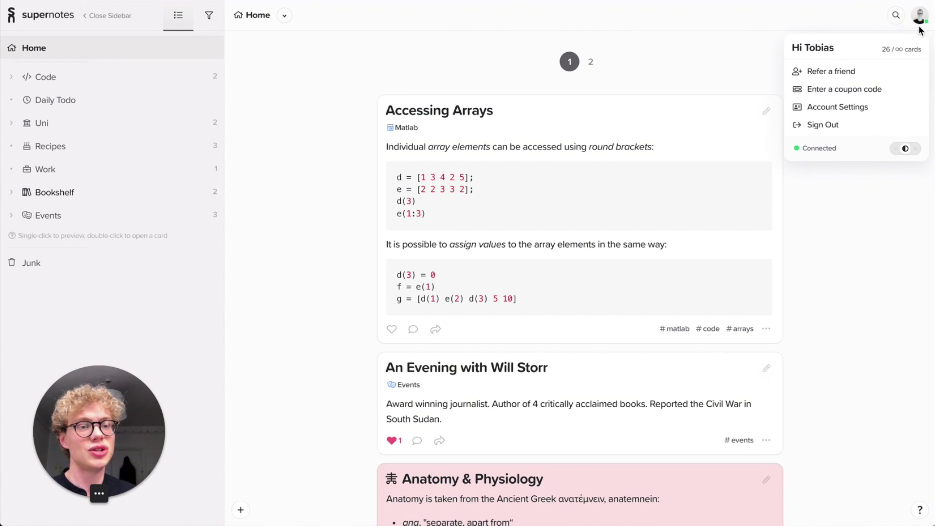
{"action": "left_click", "coordinate": [905, 151]}
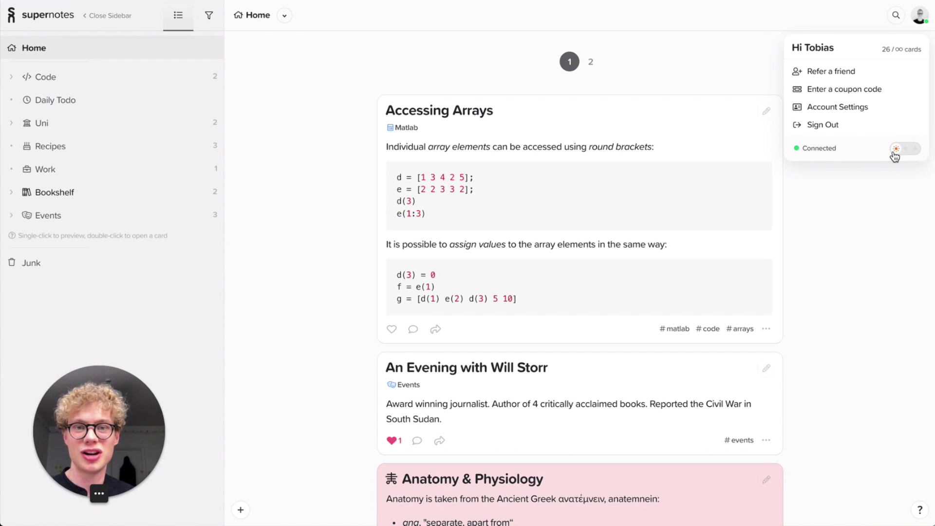
Step: Switch to dark mode, scroll the card feed, then switch back to light mode
{"action": "left_click", "coordinate": [914, 150]}
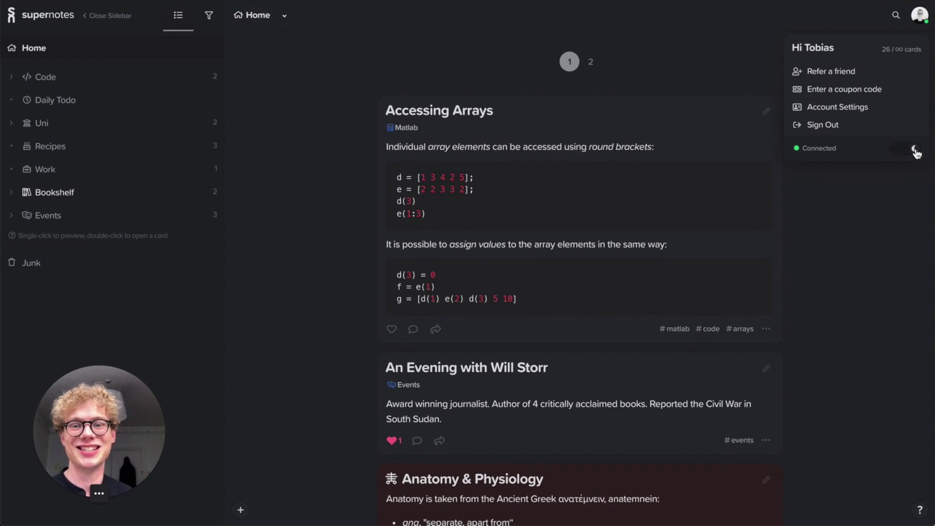
{"action": "scroll", "coordinate": [889, 212], "scroll_direction": "down", "scroll_amount": 4}
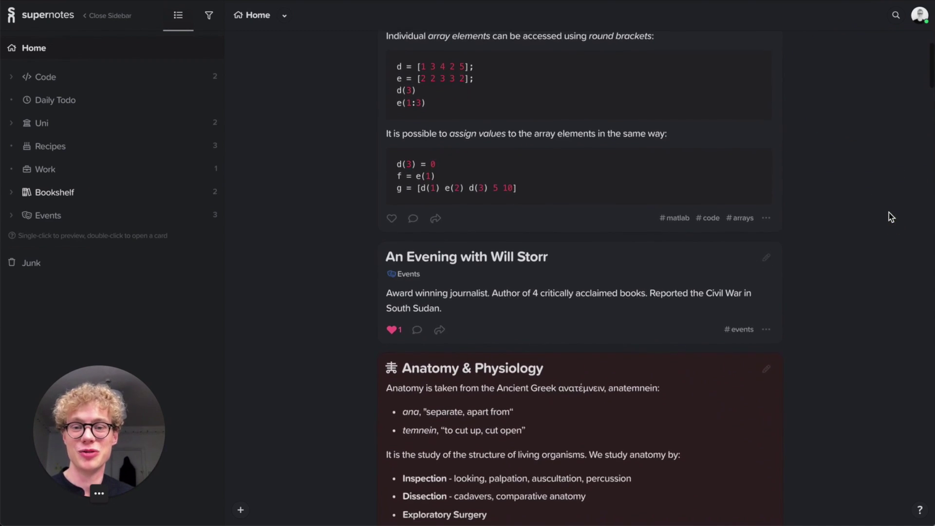
{"action": "scroll", "coordinate": [890, 216], "scroll_direction": "down", "scroll_amount": 2}
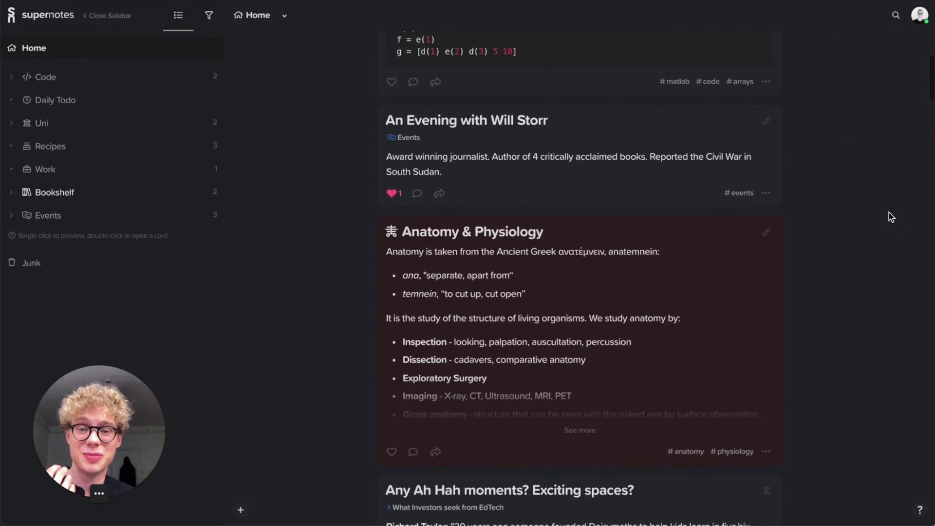
{"action": "scroll", "coordinate": [891, 217], "scroll_direction": "down", "scroll_amount": 2}
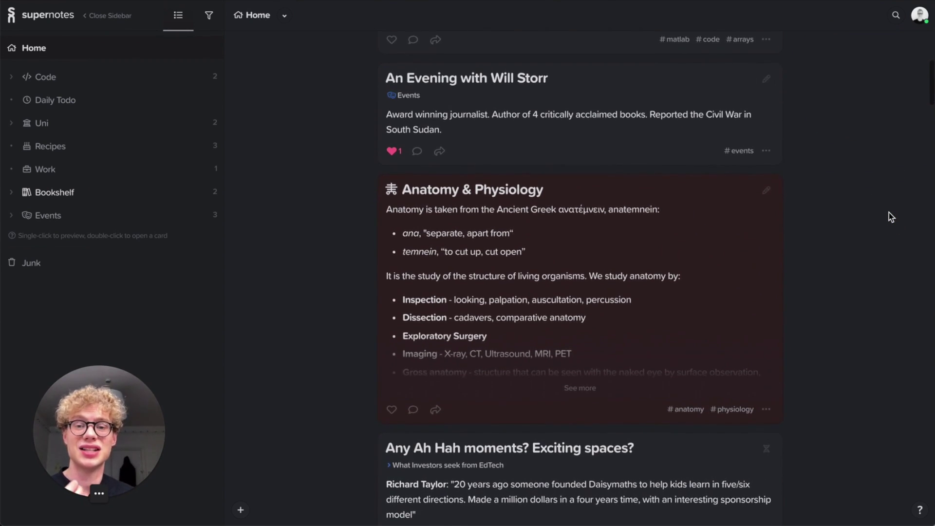
{"action": "scroll", "coordinate": [890, 217], "scroll_direction": "down", "scroll_amount": 5}
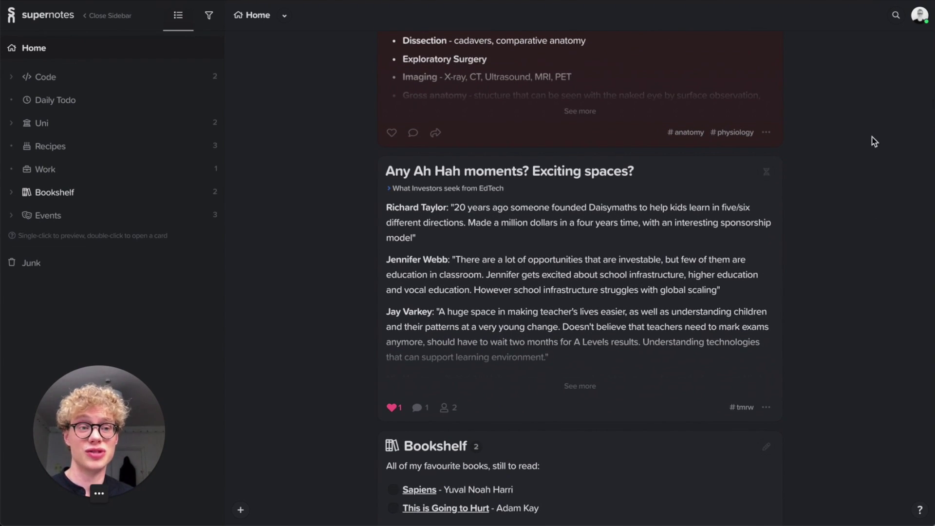
{"action": "left_click", "coordinate": [919, 16]}
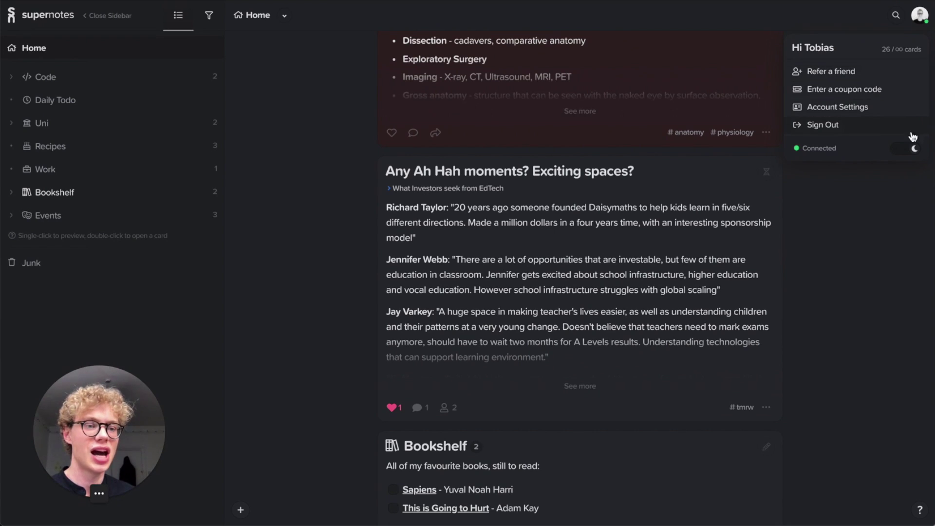
{"action": "left_click", "coordinate": [899, 152]}
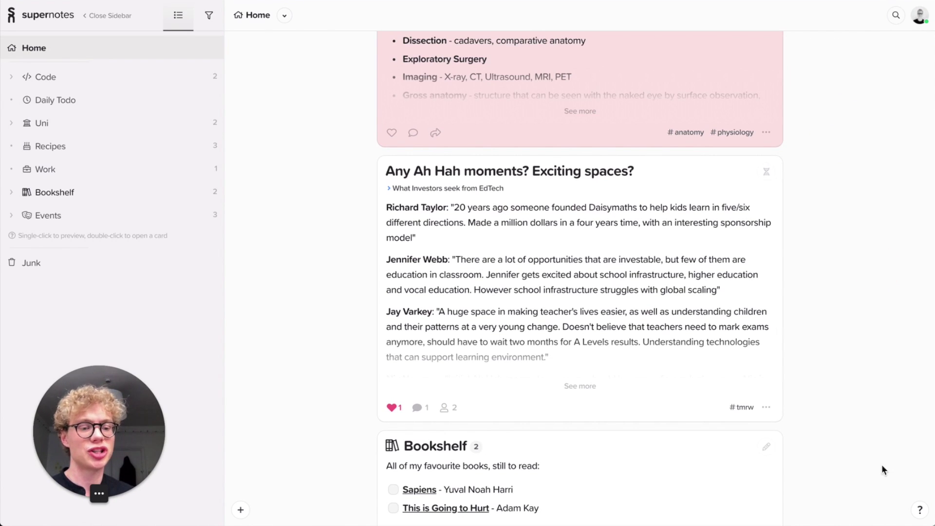
Step: Open the Need Help? menu with chat, tour, cheatsheet, forum and help centre options
{"action": "left_click", "coordinate": [917, 508]}
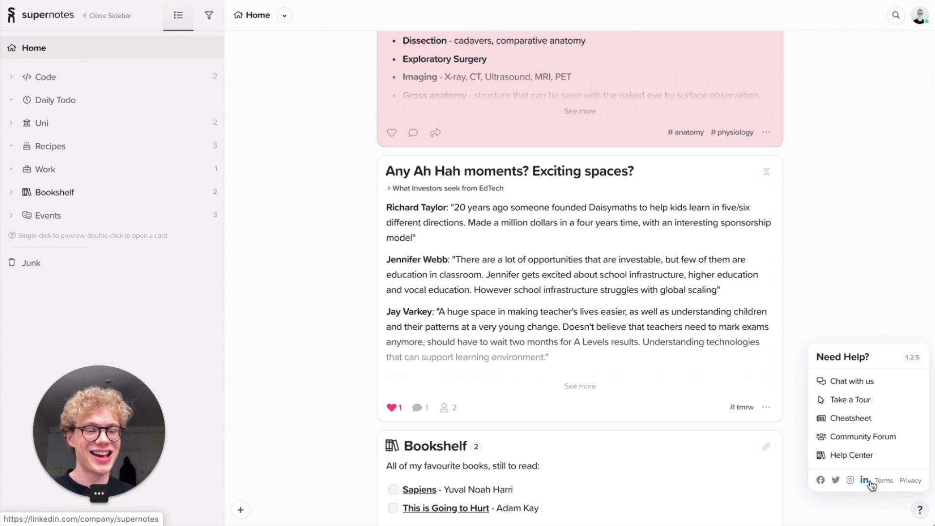
Step: Dismiss the Need Help? popup to return to the Home card feed
{"action": "left_click", "coordinate": [909, 512]}
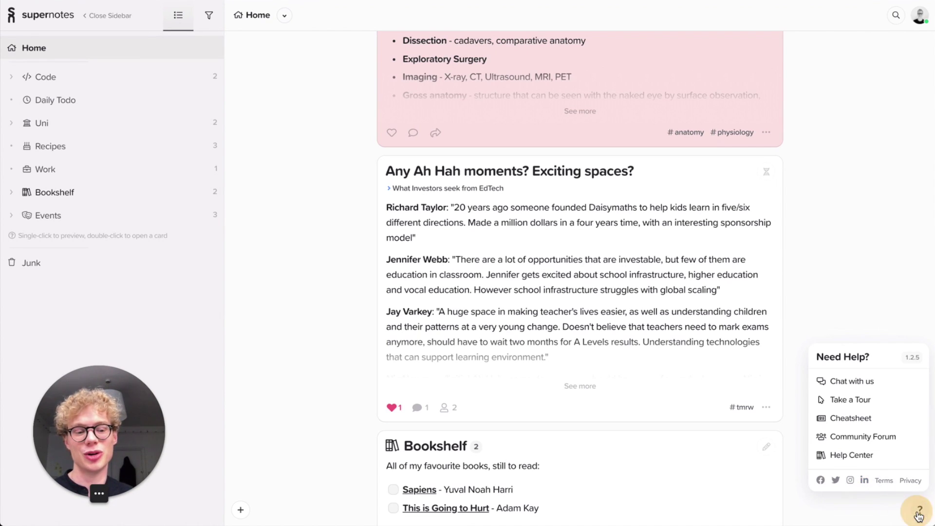